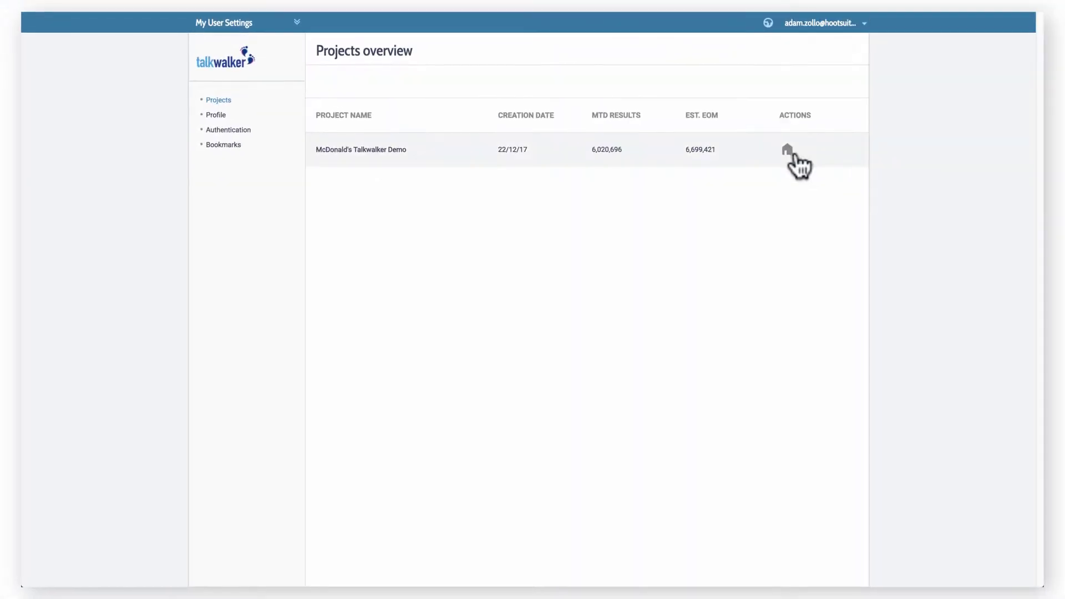
Show the McDonald's Talkwalker Demo project's Analytics results for the McDonald's topic
click(790, 151)
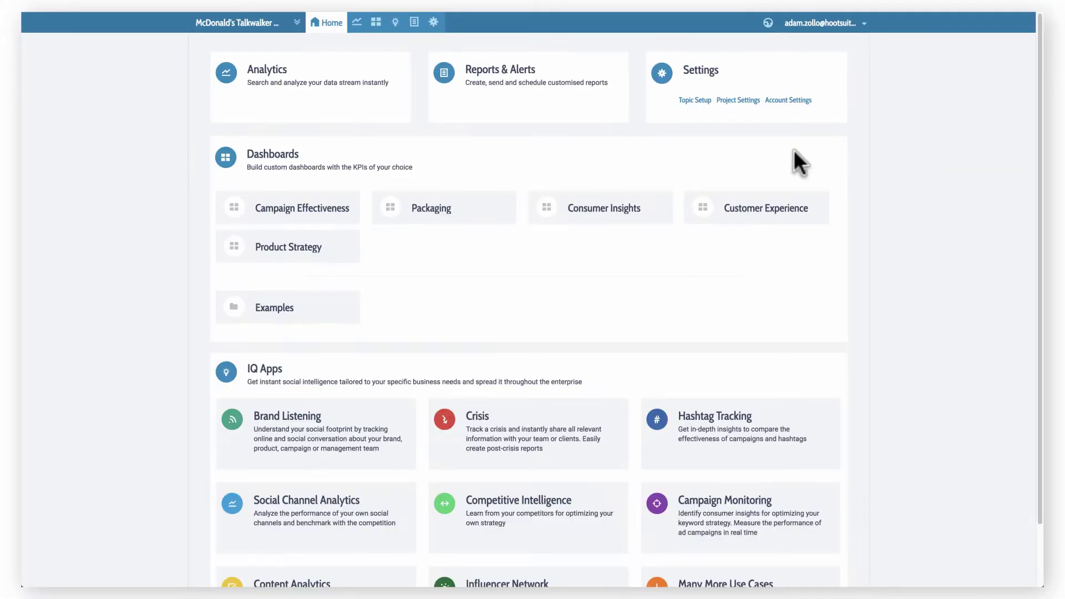
click(385, 94)
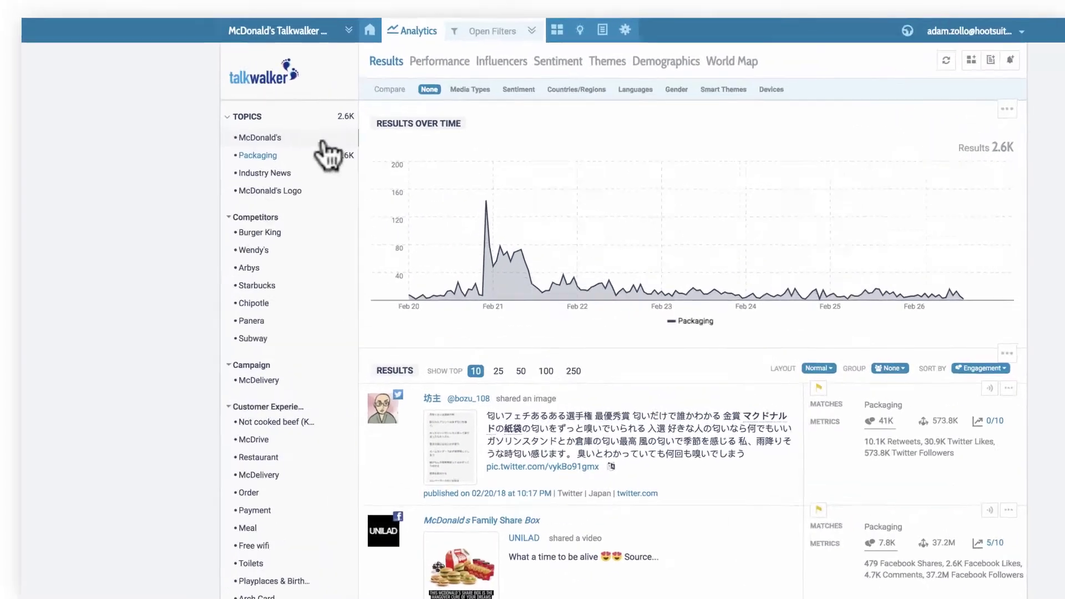
click(325, 139)
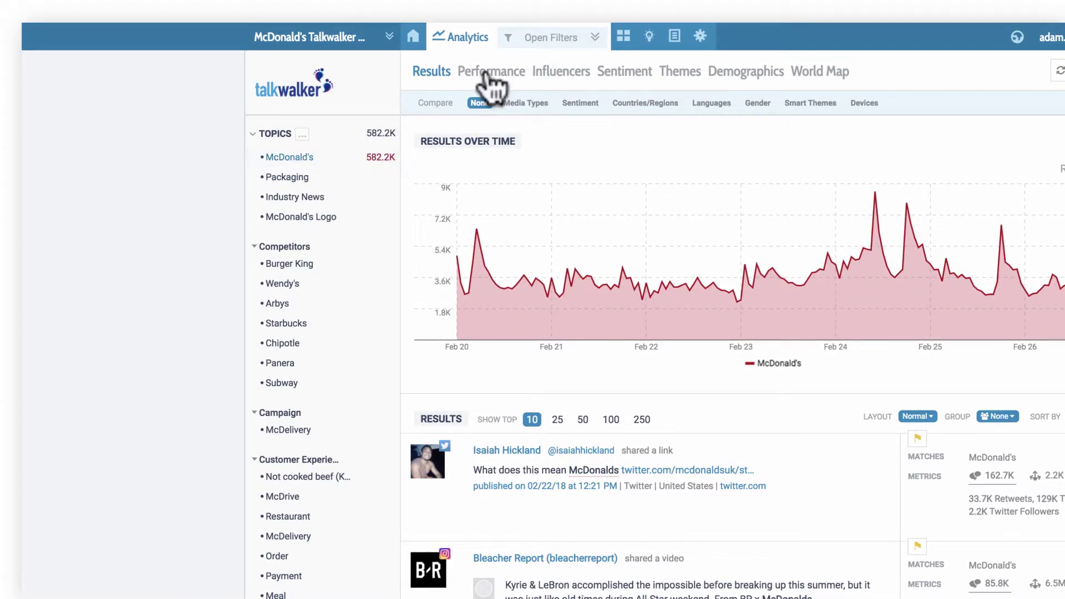
Filter the results to North America, narrowing them to 211.9K
click(550, 37)
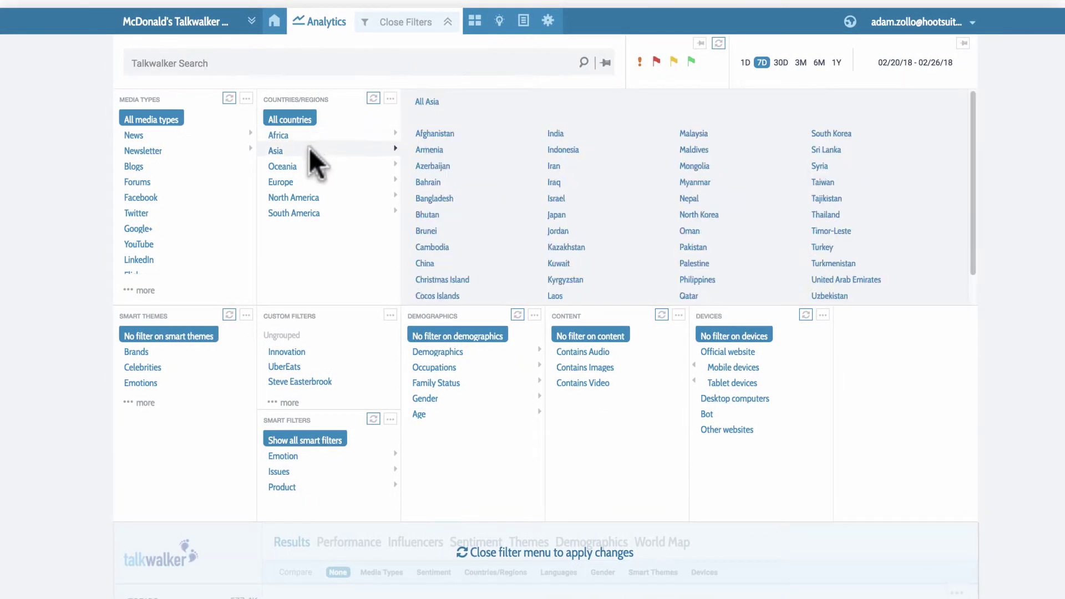
click(296, 198)
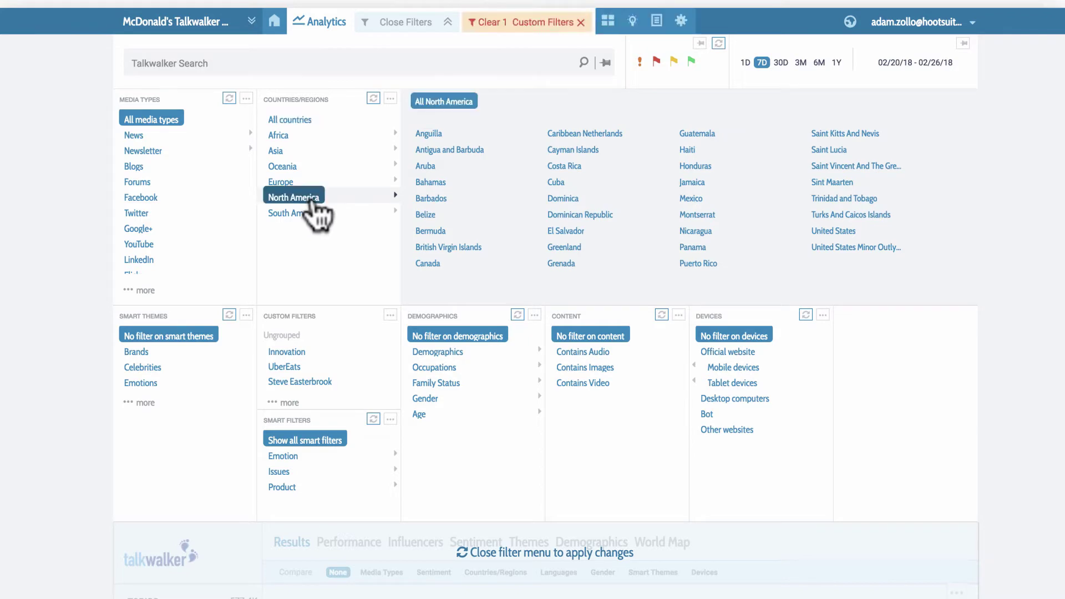
click(528, 553)
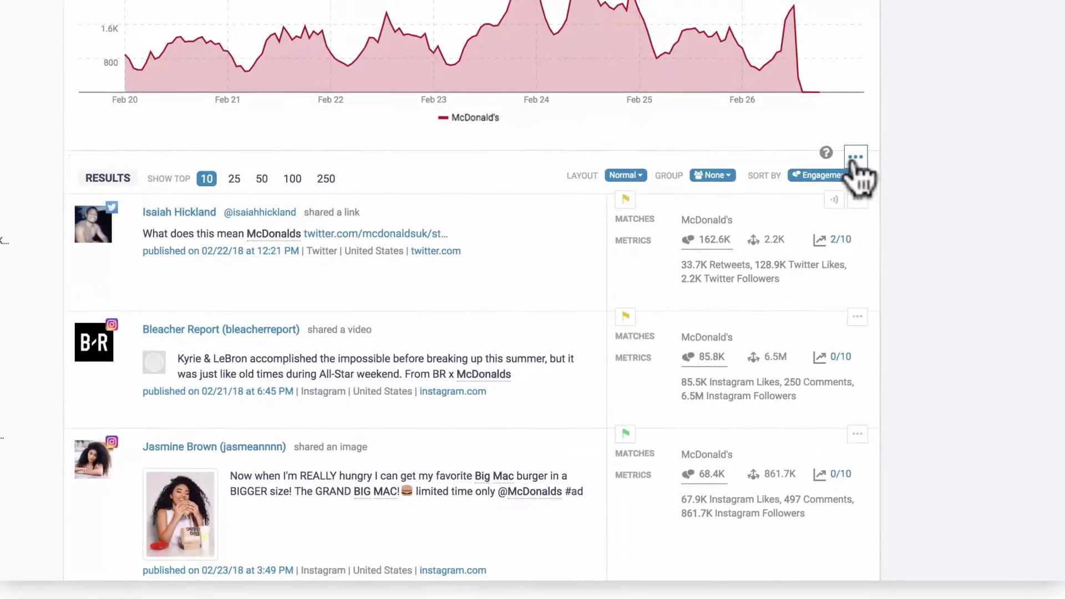
Embed the filtered results as a Hootsuite stream named 'North America Results'
click(958, 366)
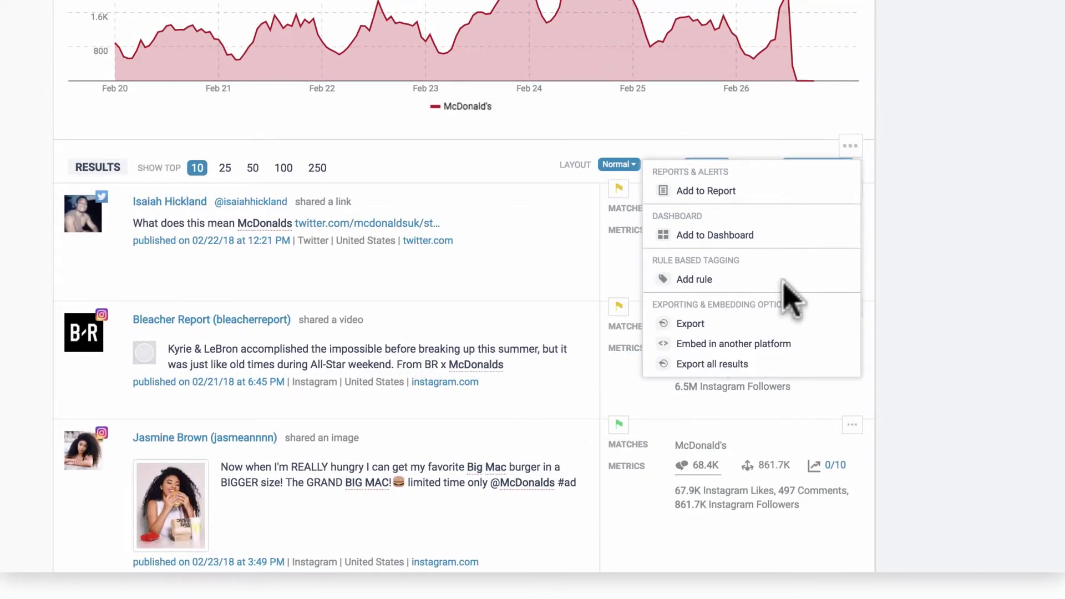
click(783, 344)
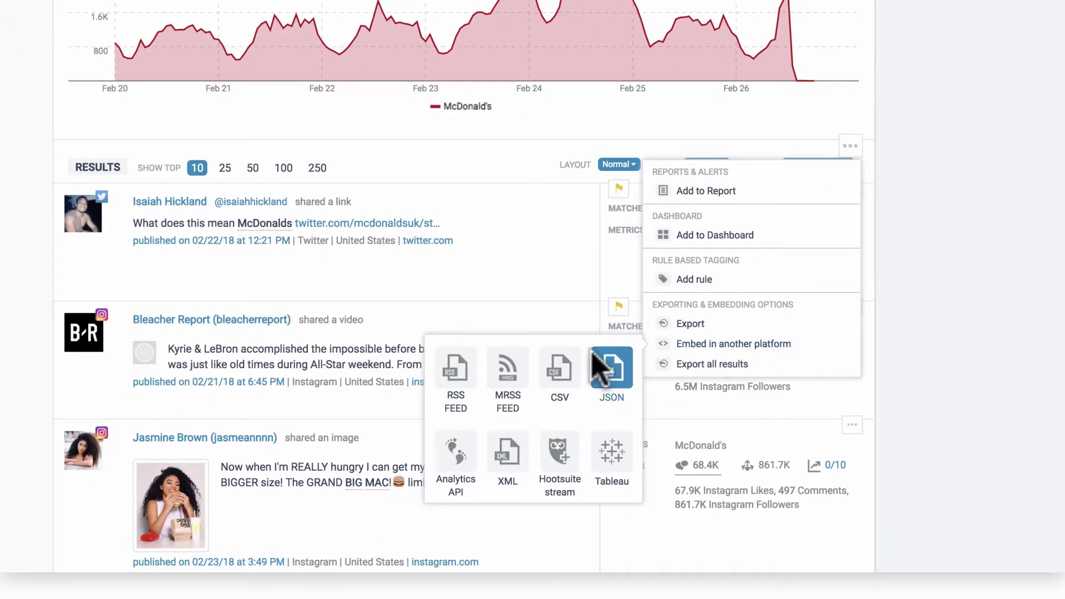
click(559, 456)
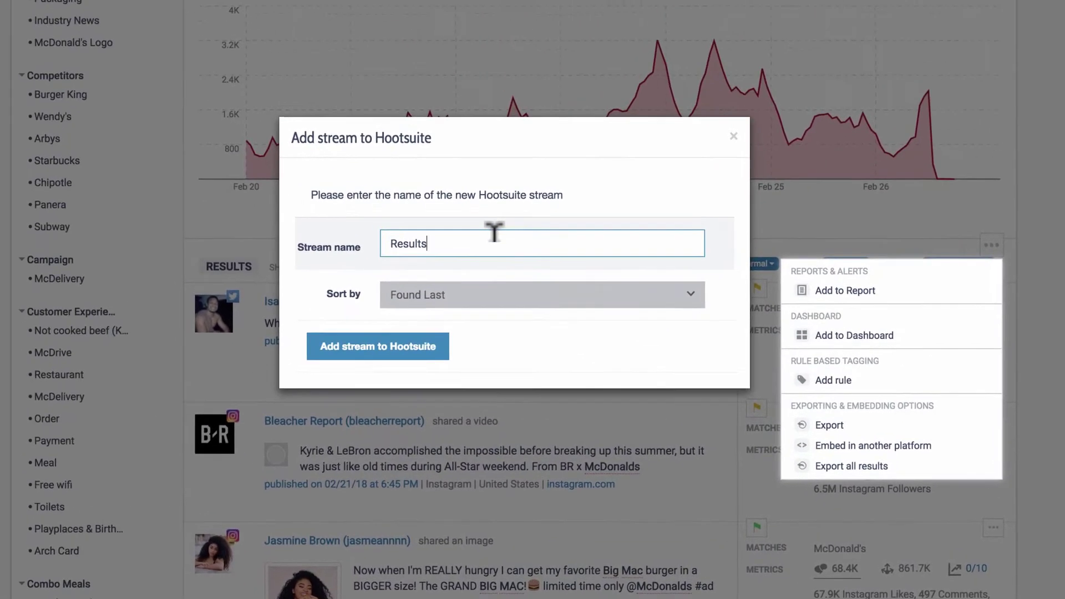
drag(386, 143, 319, 137)
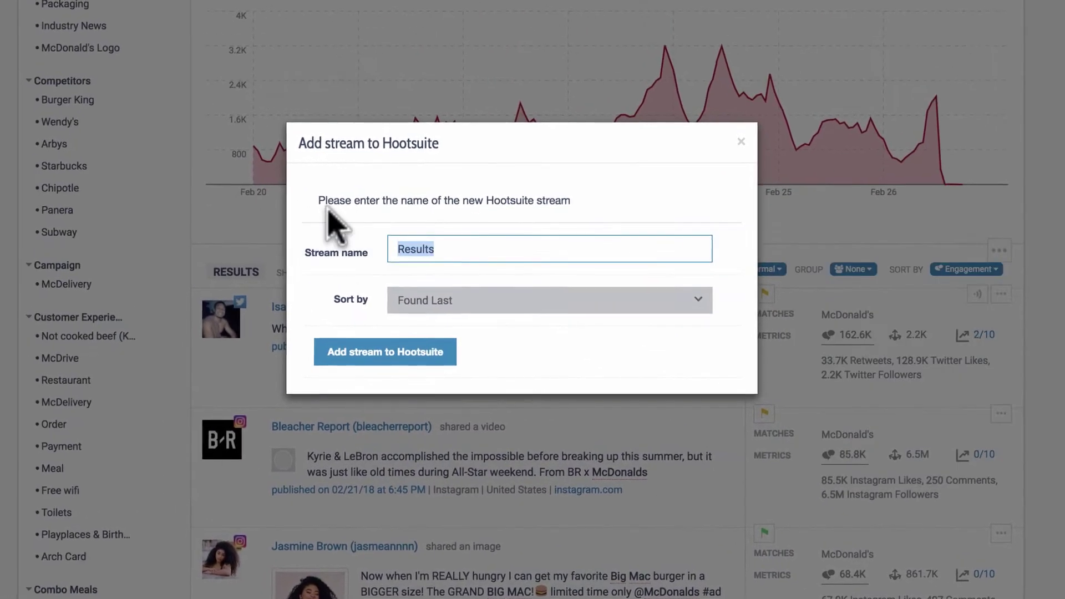
text(North America Results)
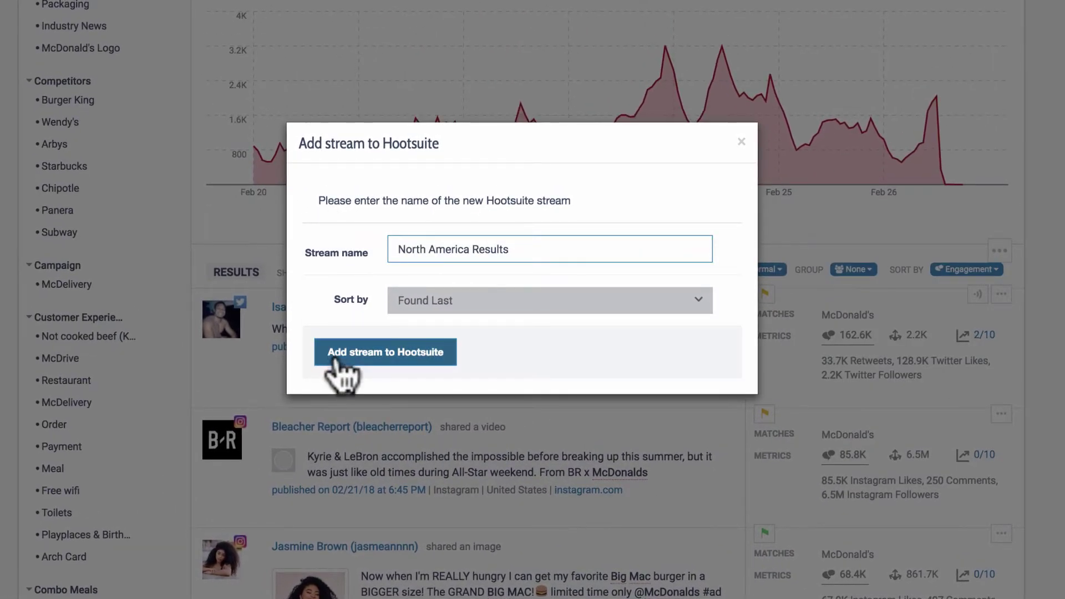
click(341, 367)
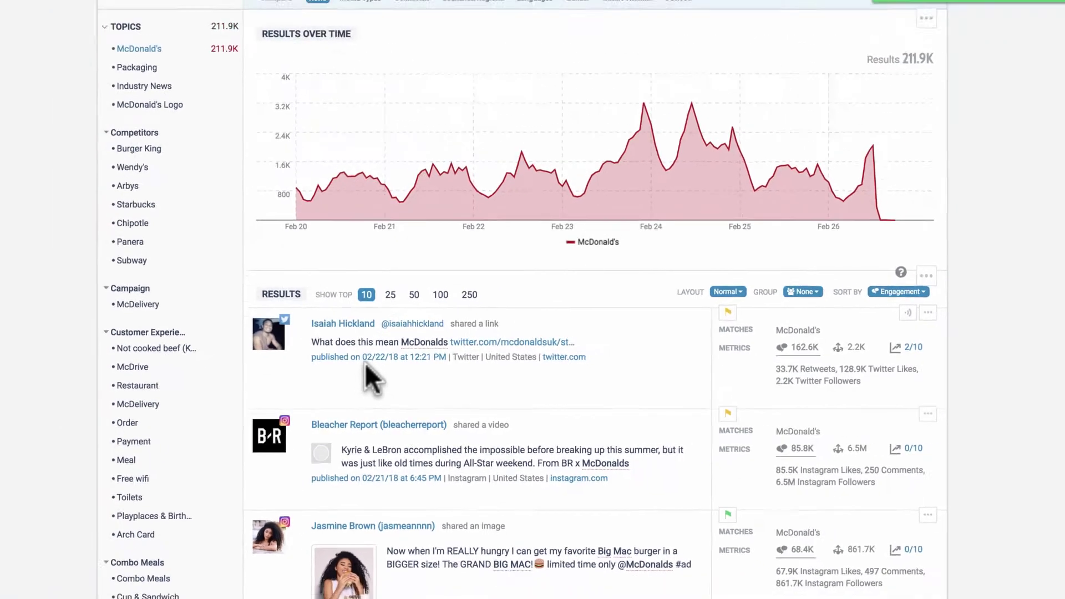
text(t)
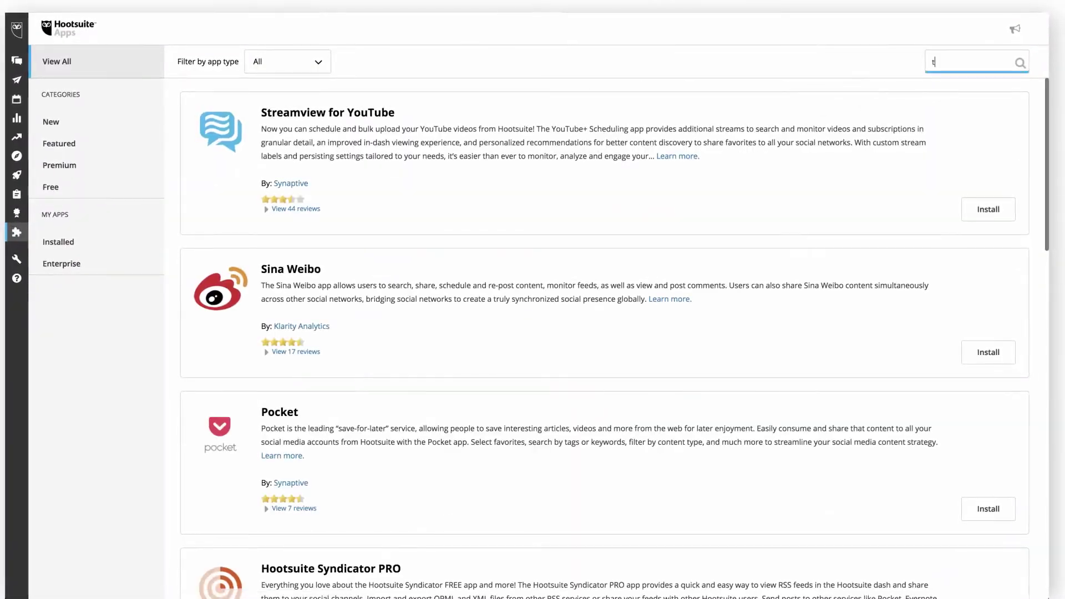
text(alkwalker)
Install the Talkwalker app in Hootsuite, adding its stream to a new tab
click(994, 419)
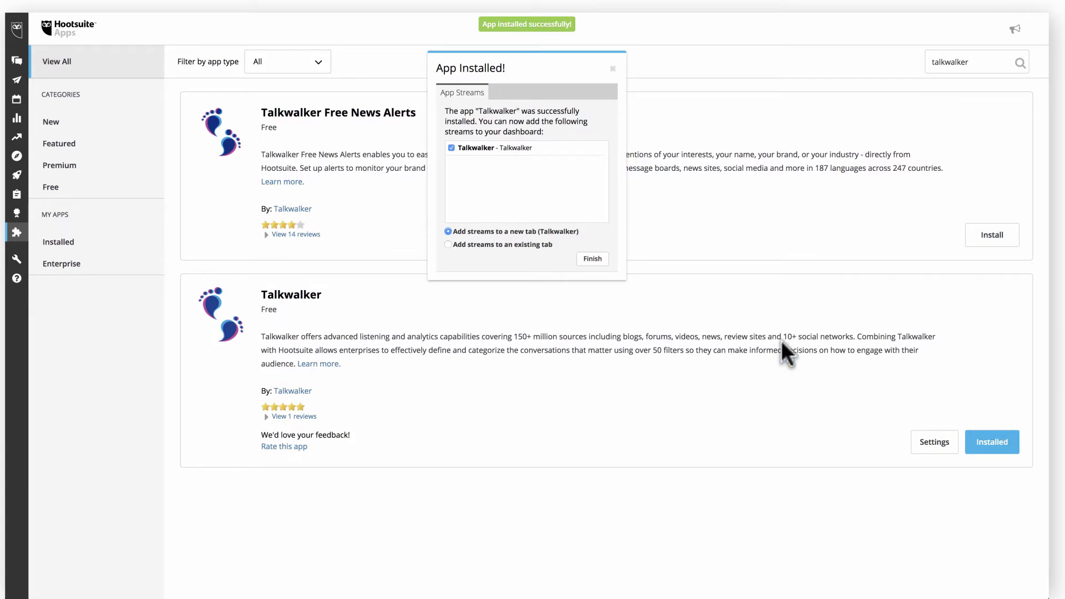
click(594, 260)
click(298, 261)
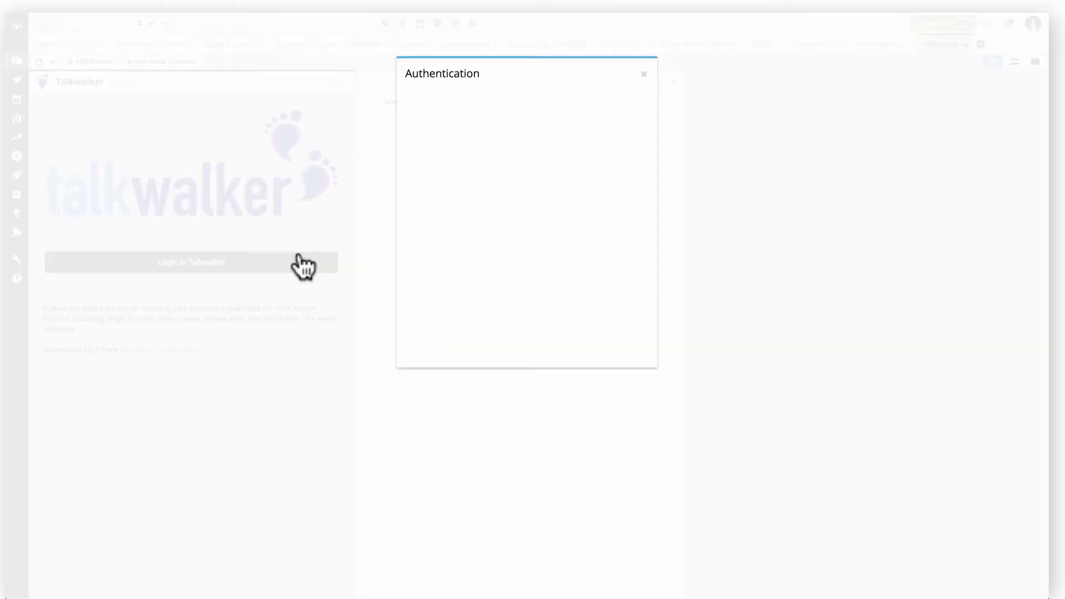
Log in to Talkwalker and allow Hootsuite access to the Talkwalker projects
click(483, 197)
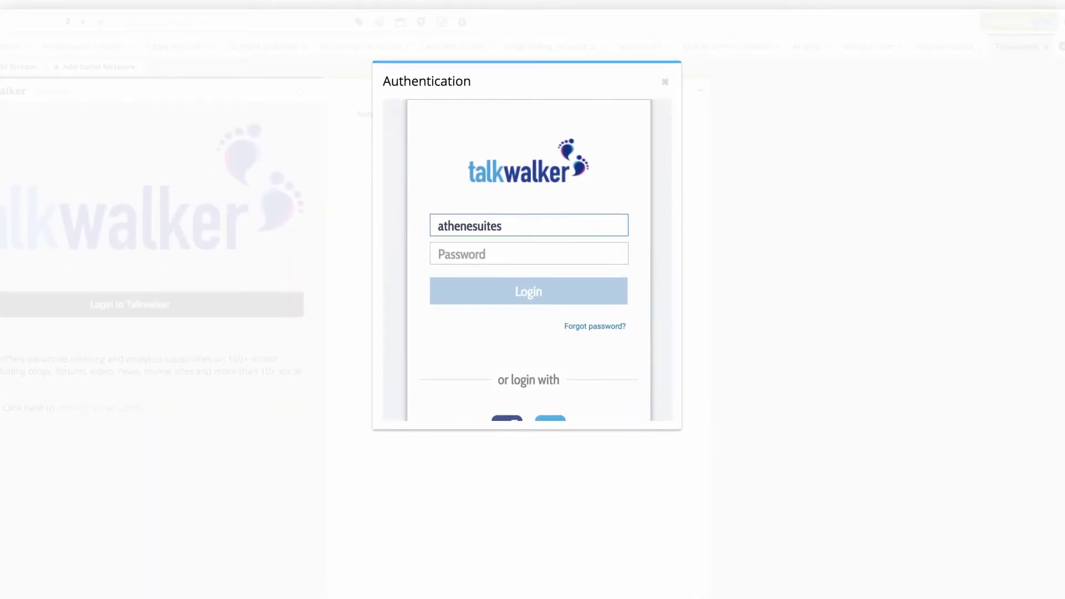
click(474, 252)
text(********)
click(508, 293)
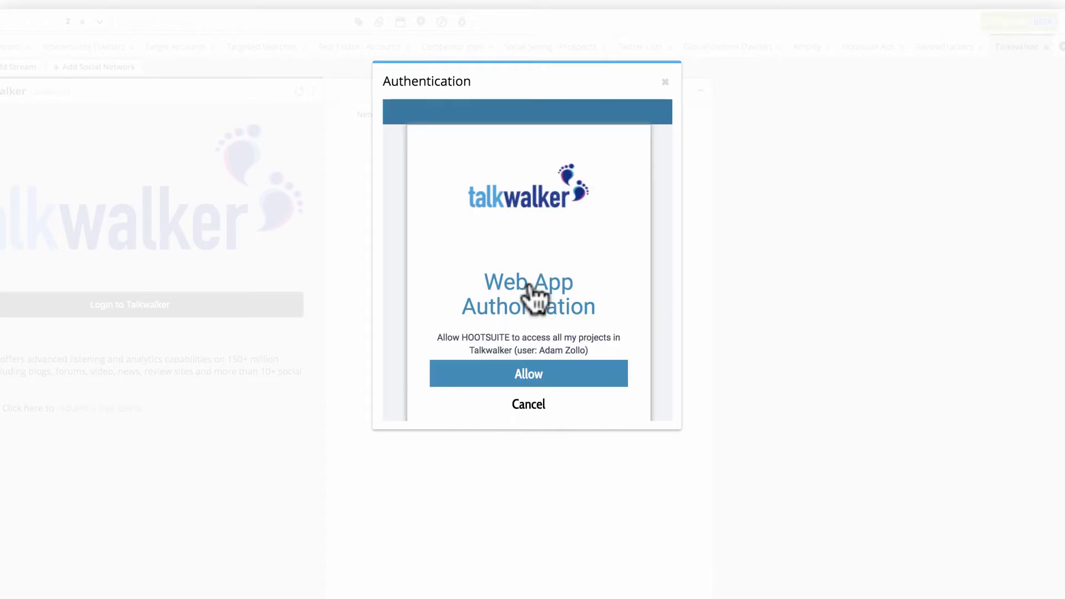
click(555, 378)
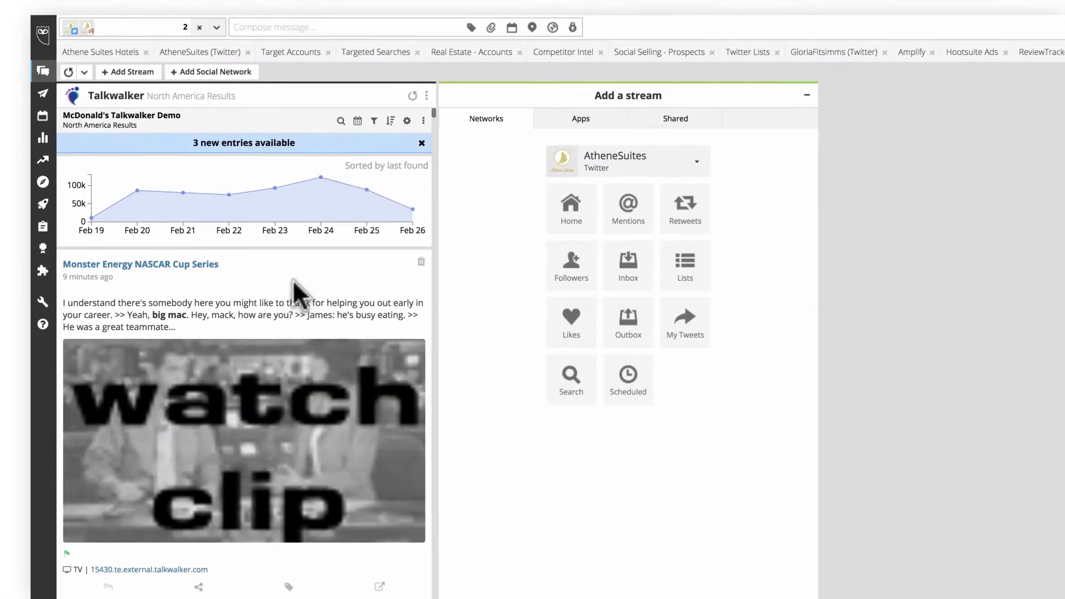
Set the Talkwalker stream's Result feed to Results assigned to me
click(408, 121)
click(361, 178)
click(362, 202)
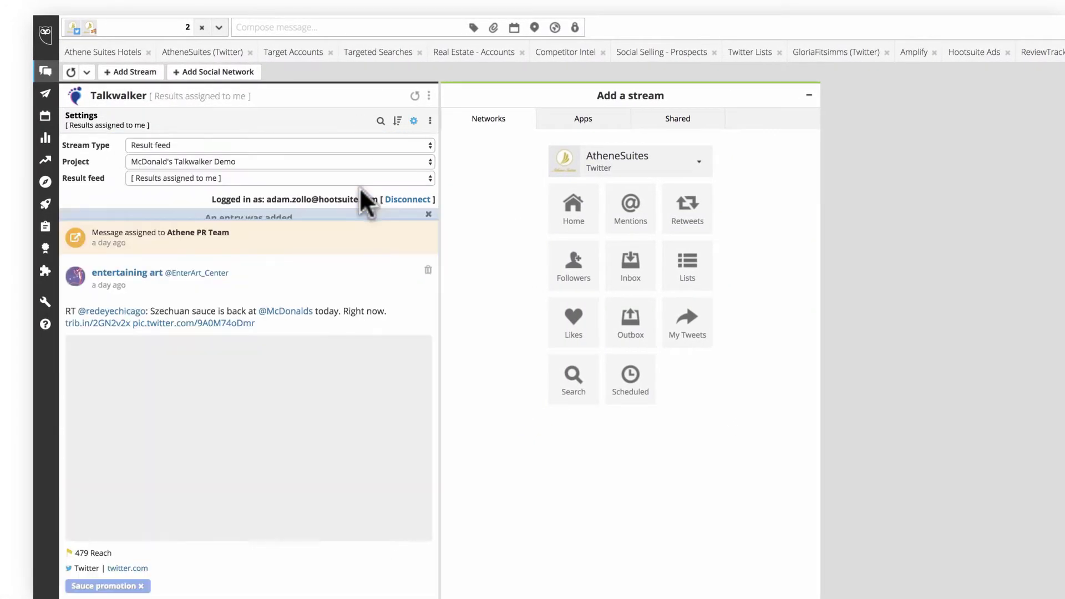
Add a new Talkwalker stream showing North America Results from the Apps list
click(566, 118)
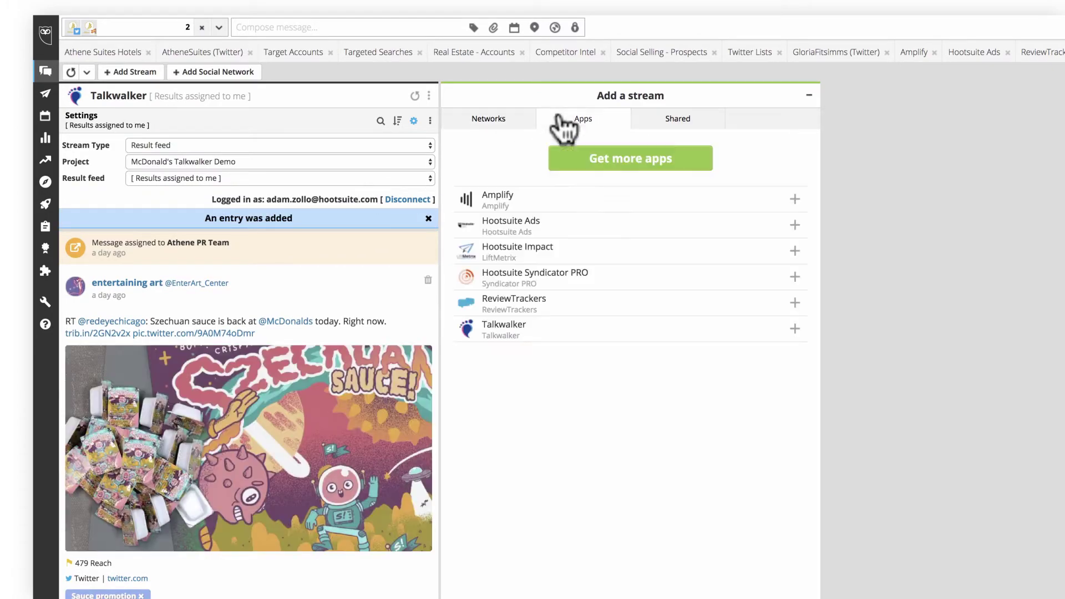
click(569, 330)
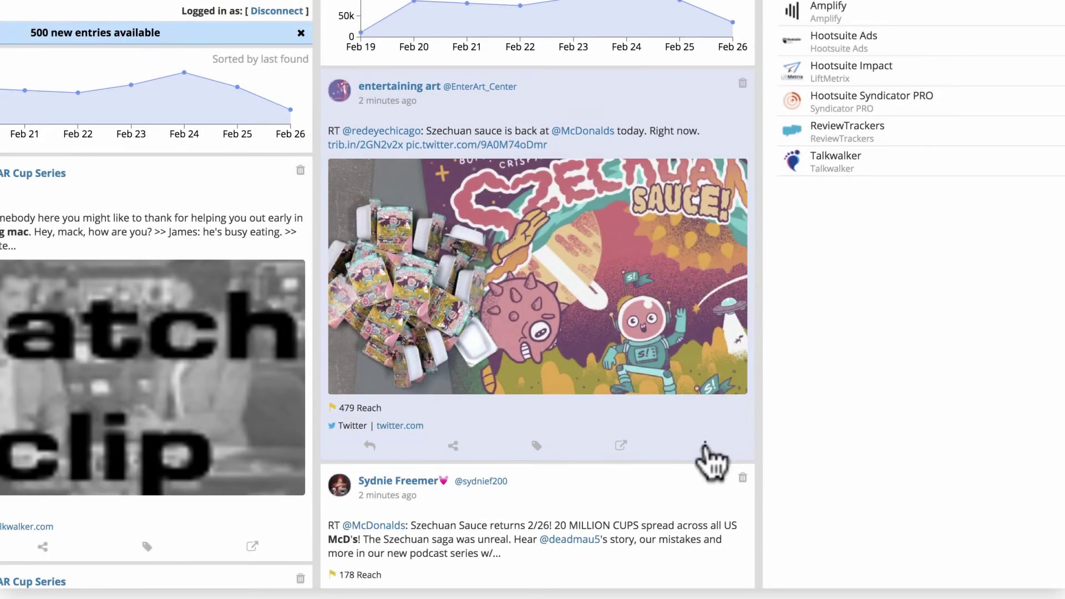
Tag the Szechuan sauce retweet as 'Sauce promotion'
click(705, 444)
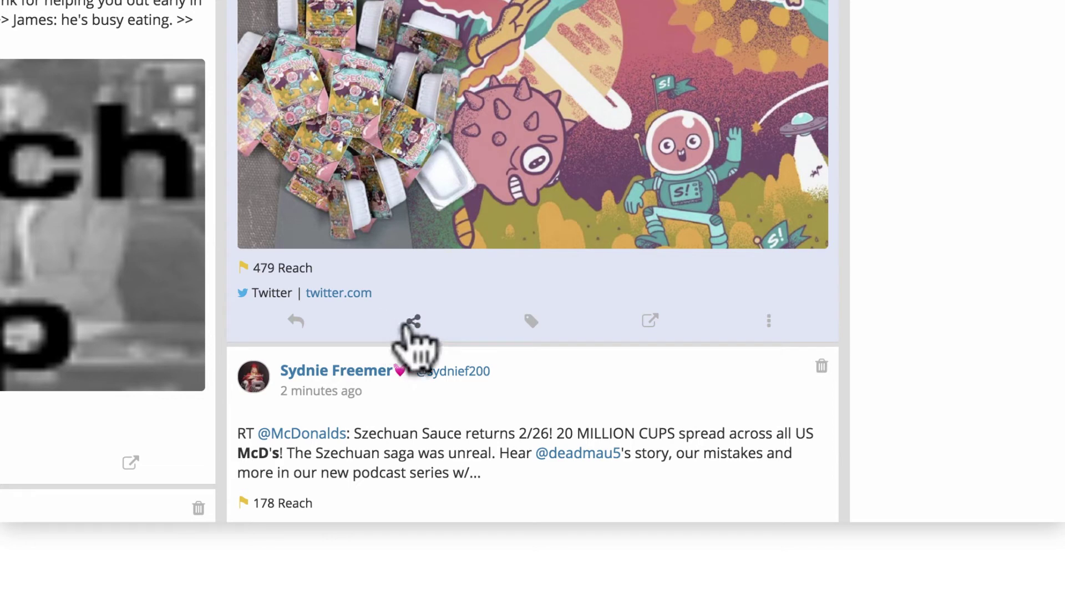
click(529, 321)
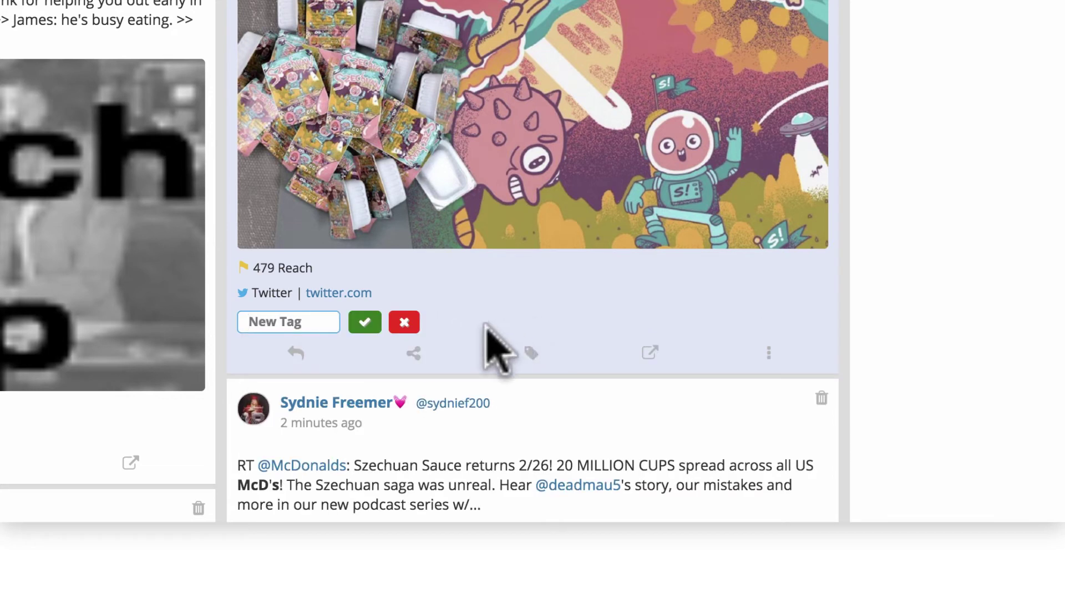
text(Sauce promotion)
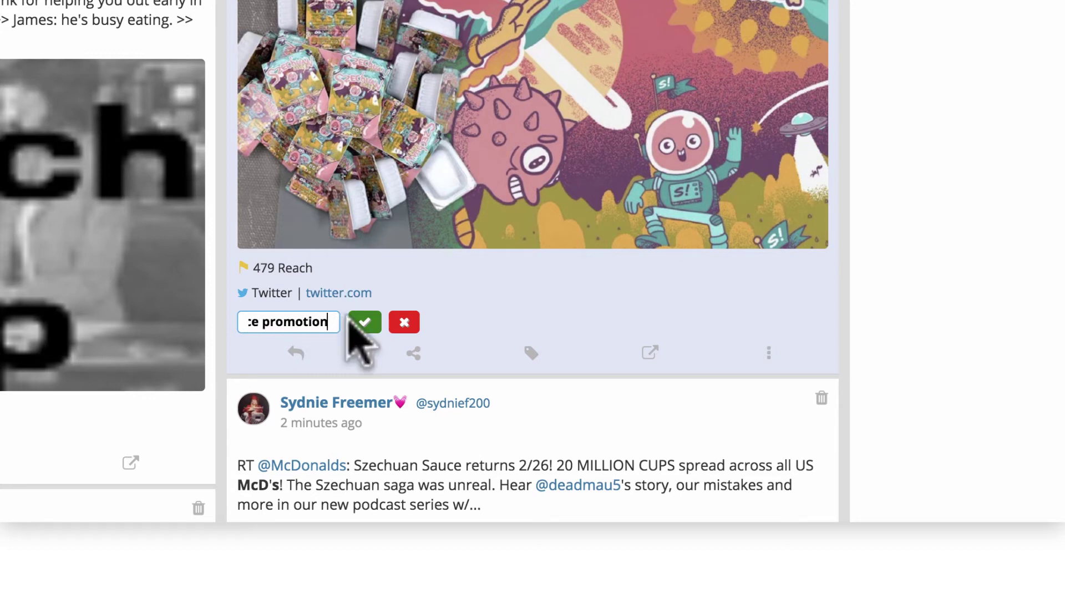
click(363, 325)
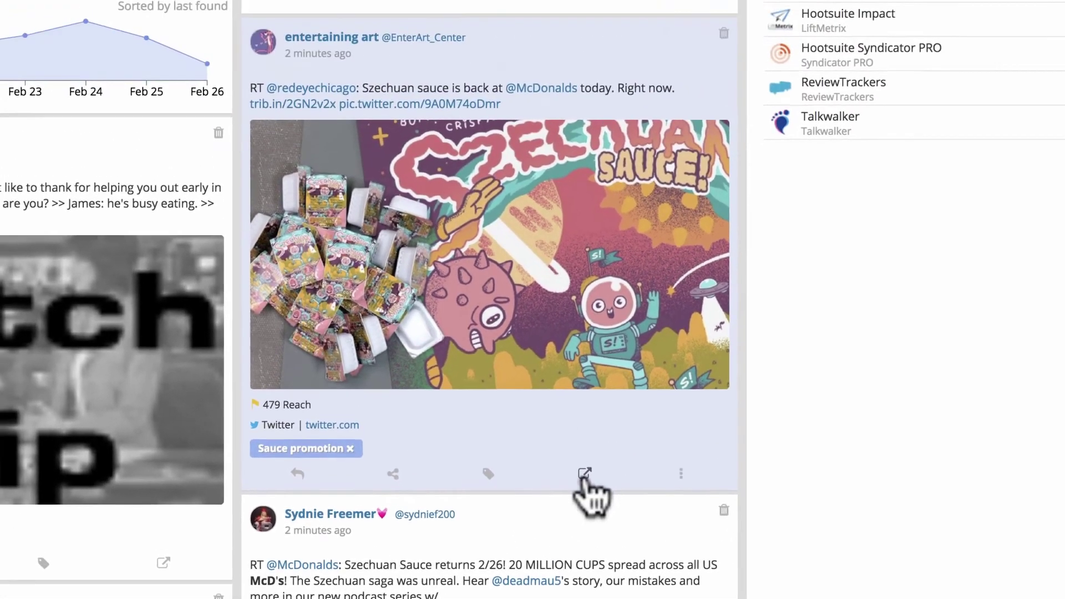
Assign the post to the Athene PR Team with the note 'great photo!'
click(577, 491)
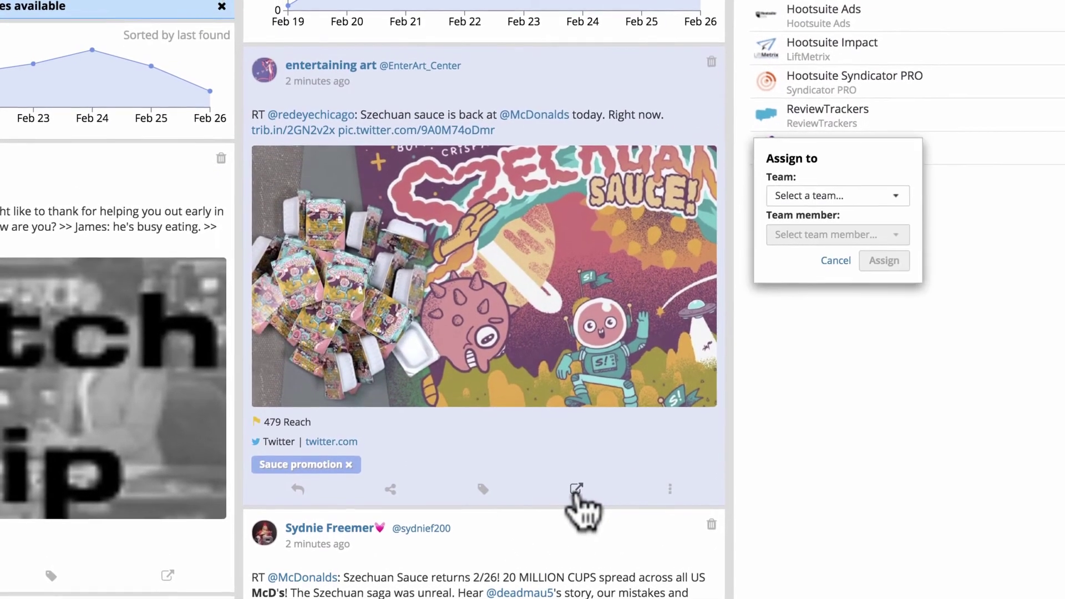
click(824, 196)
click(841, 258)
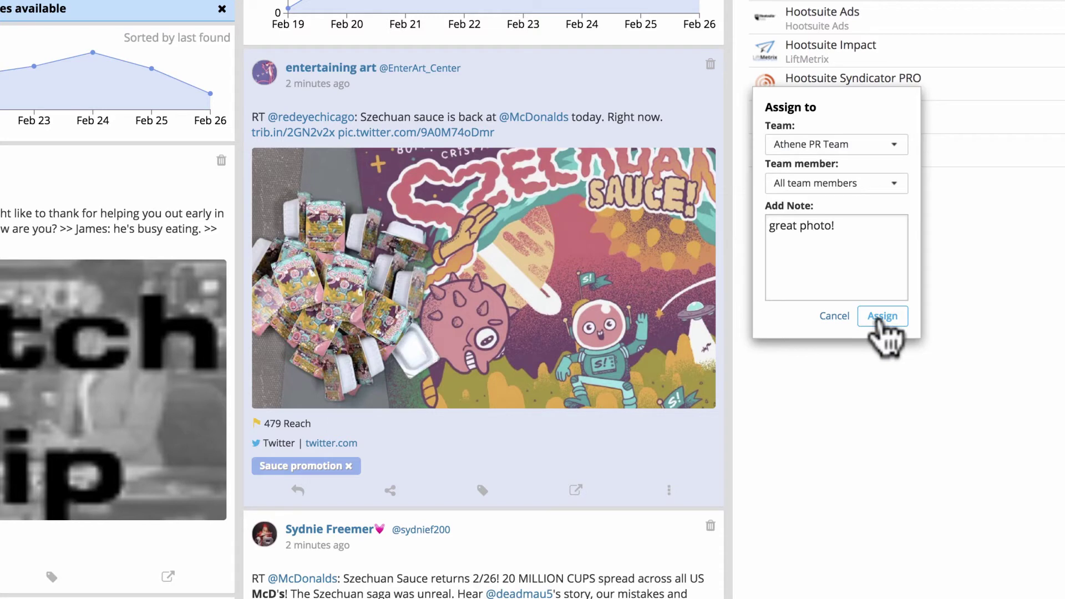
click(883, 316)
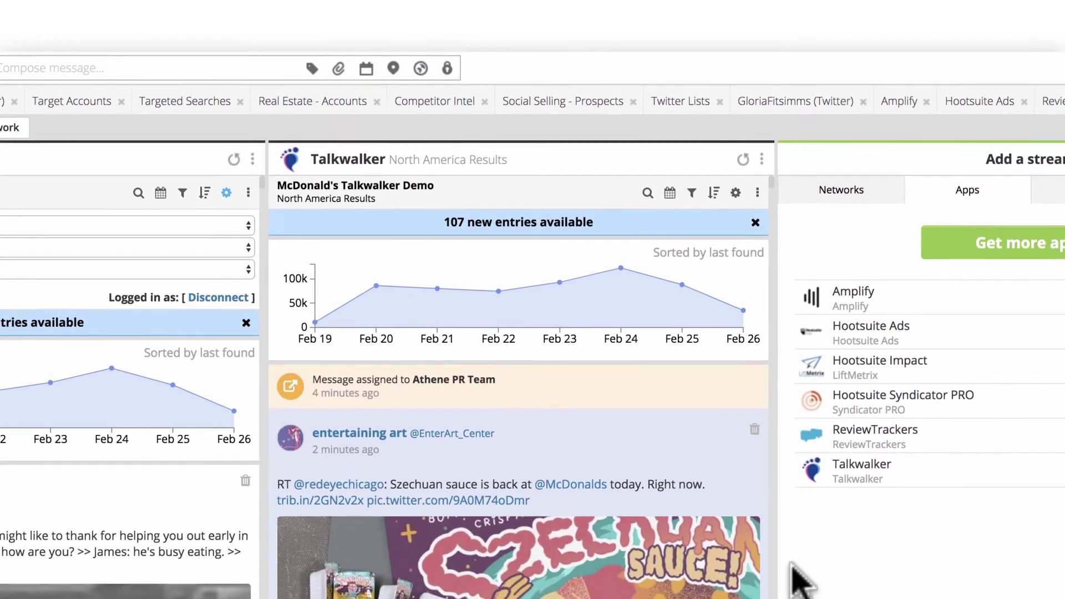
Browse the stream's sentiment filter, sort order and search panels
click(692, 194)
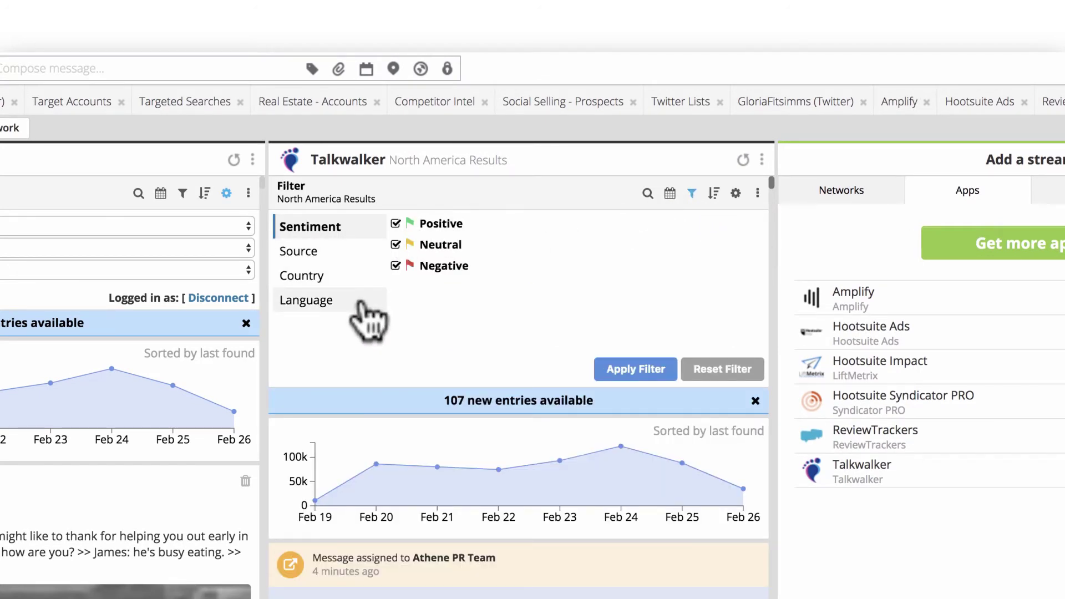
click(713, 194)
click(574, 227)
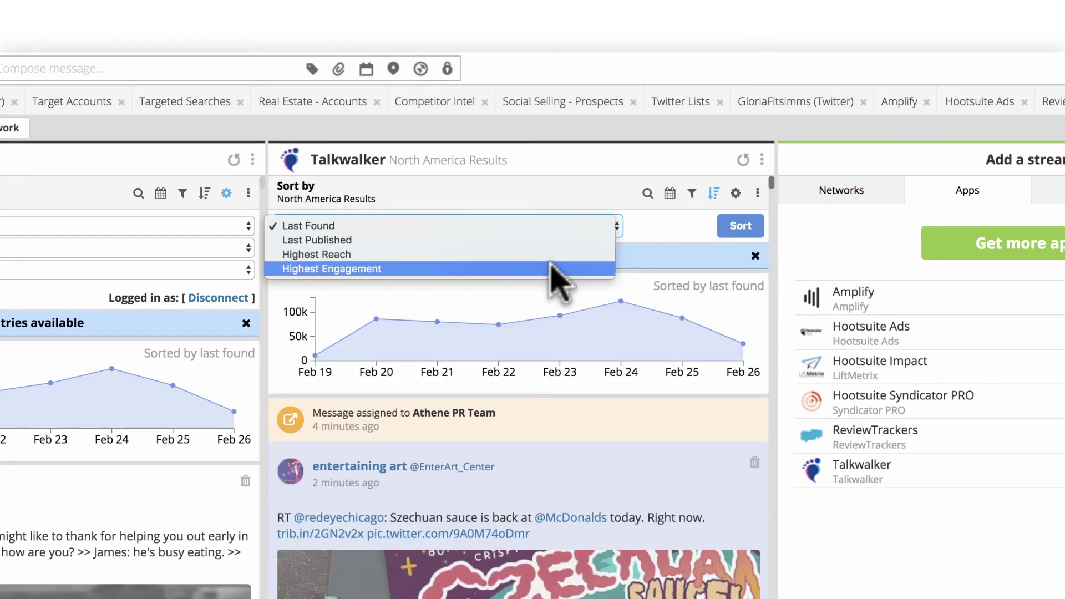
click(644, 200)
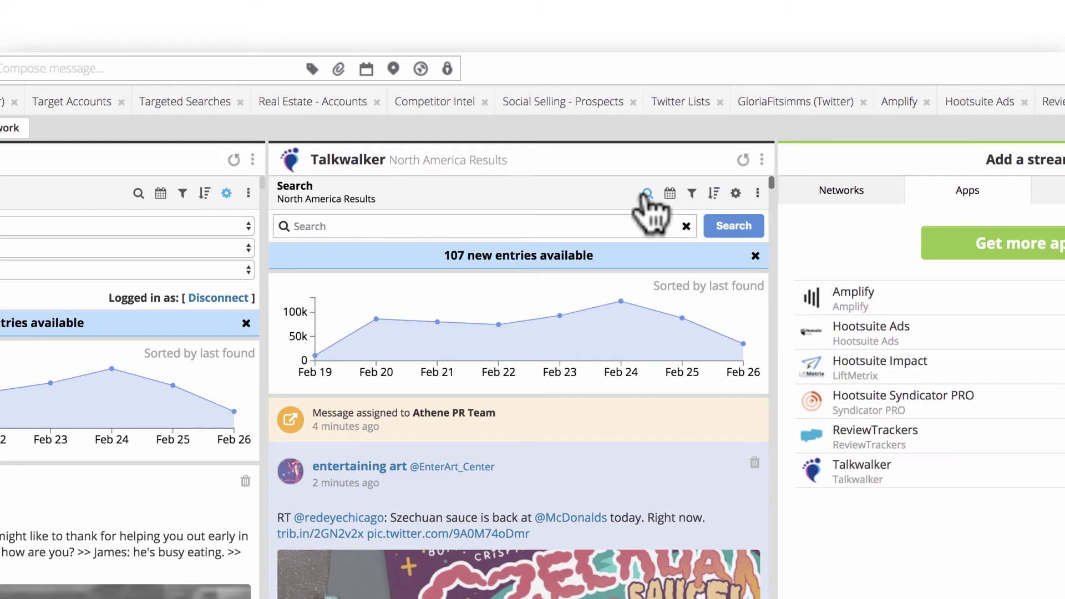
Apply the date range February 19–26, 2018 to the North America Results stream
click(670, 194)
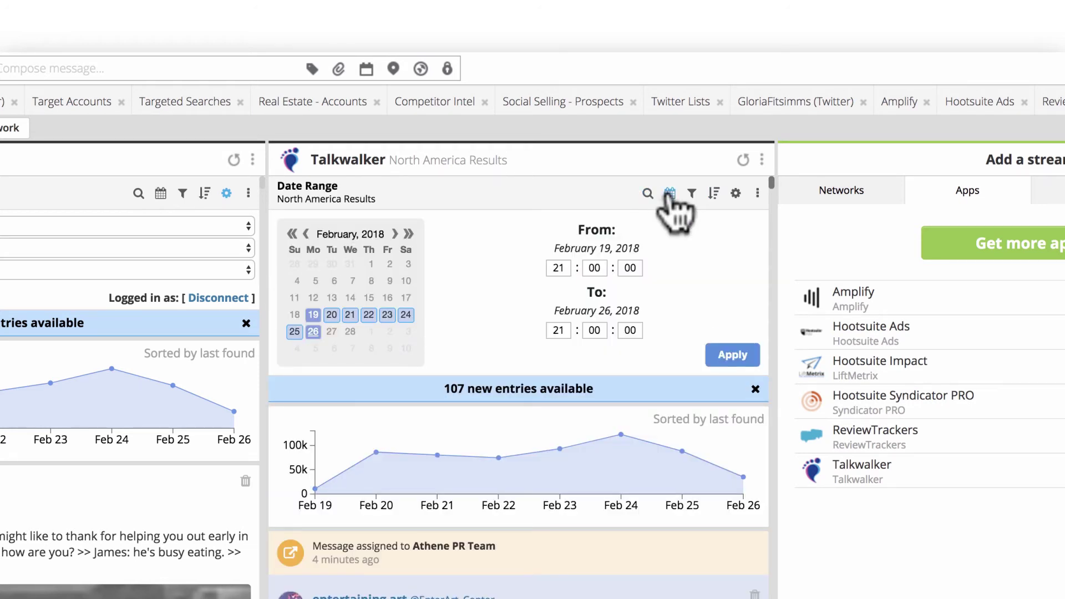
click(732, 356)
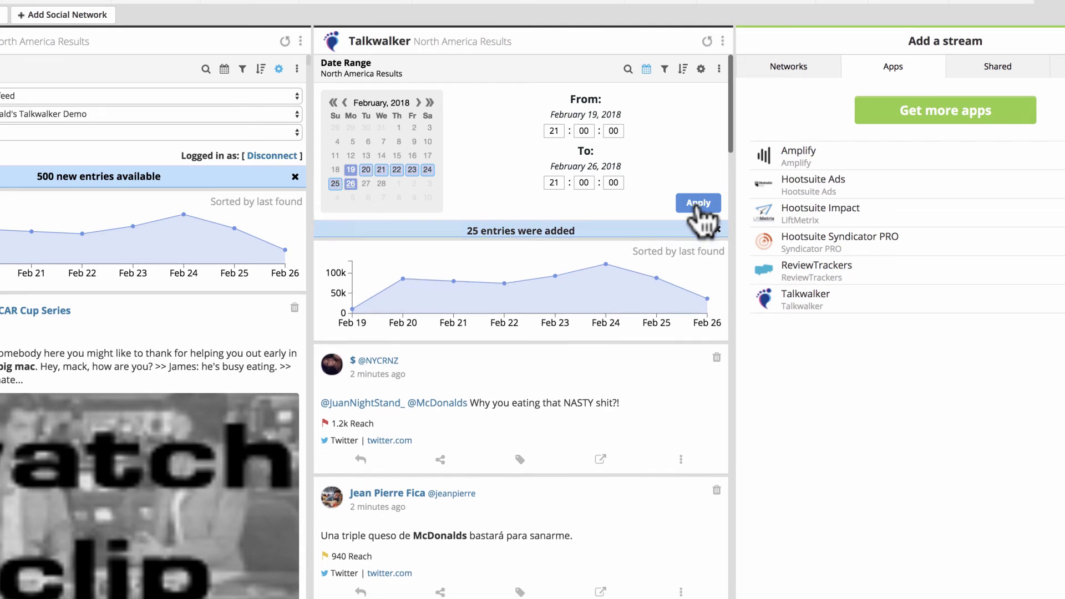
Set Stream Type to Dashboard (Campaign Effectiveness) and open the dashboard in Talkwalker
click(701, 68)
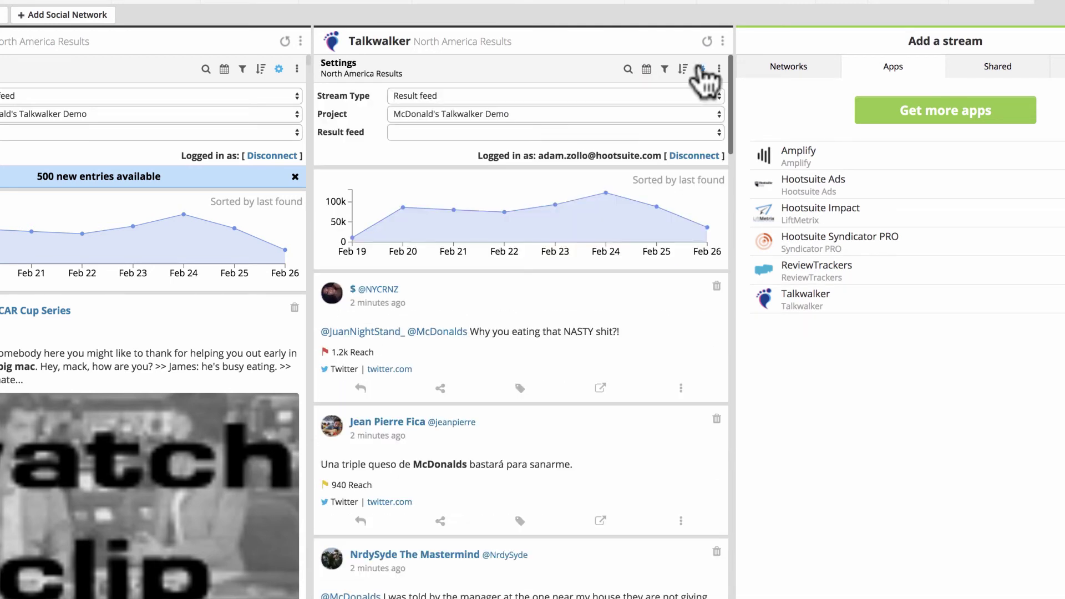
click(678, 95)
click(666, 106)
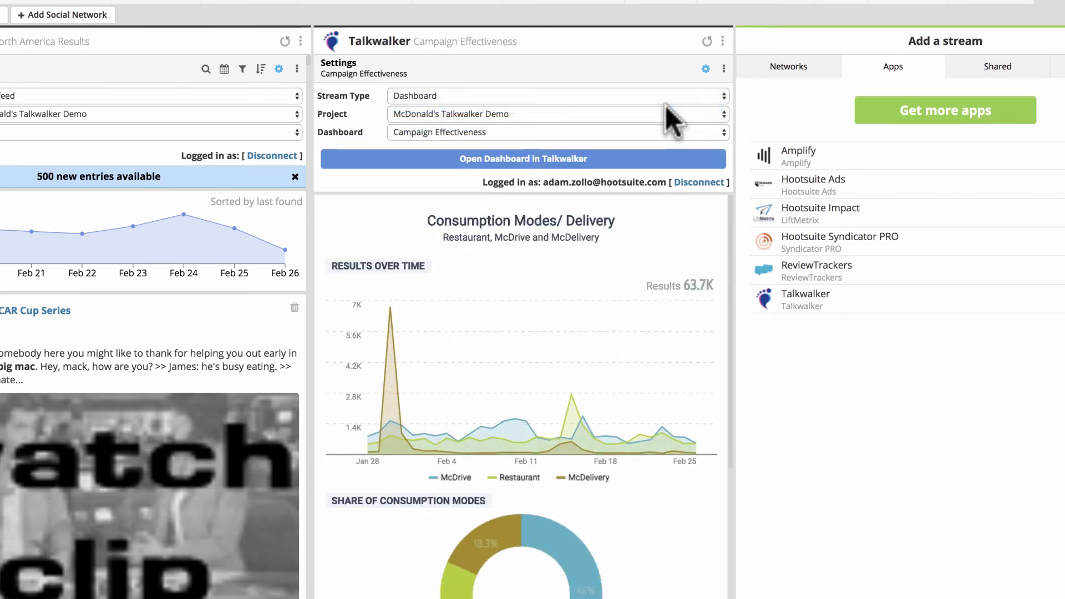
click(623, 160)
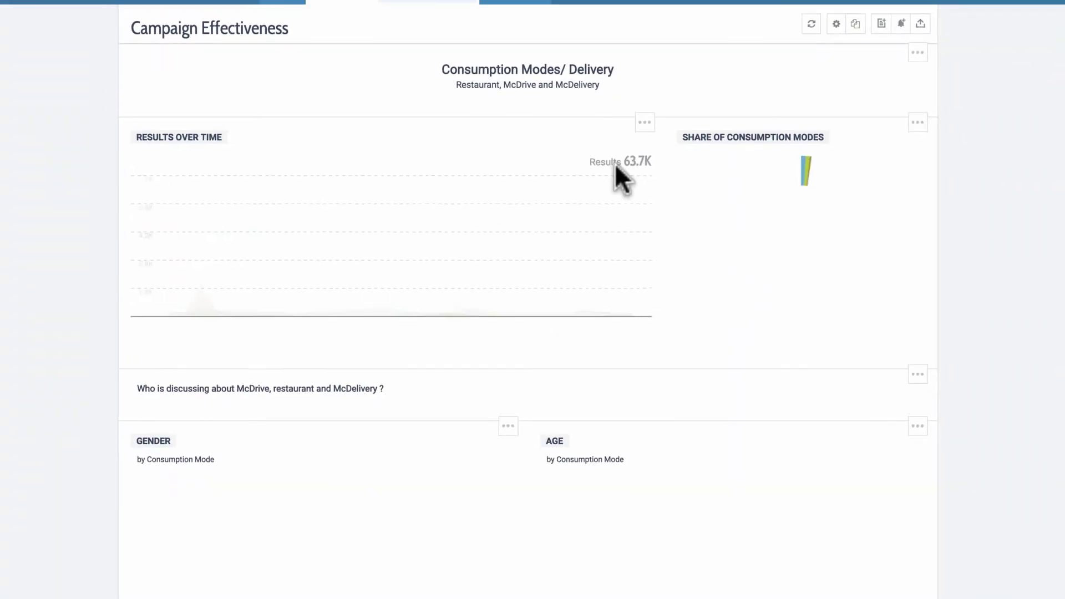